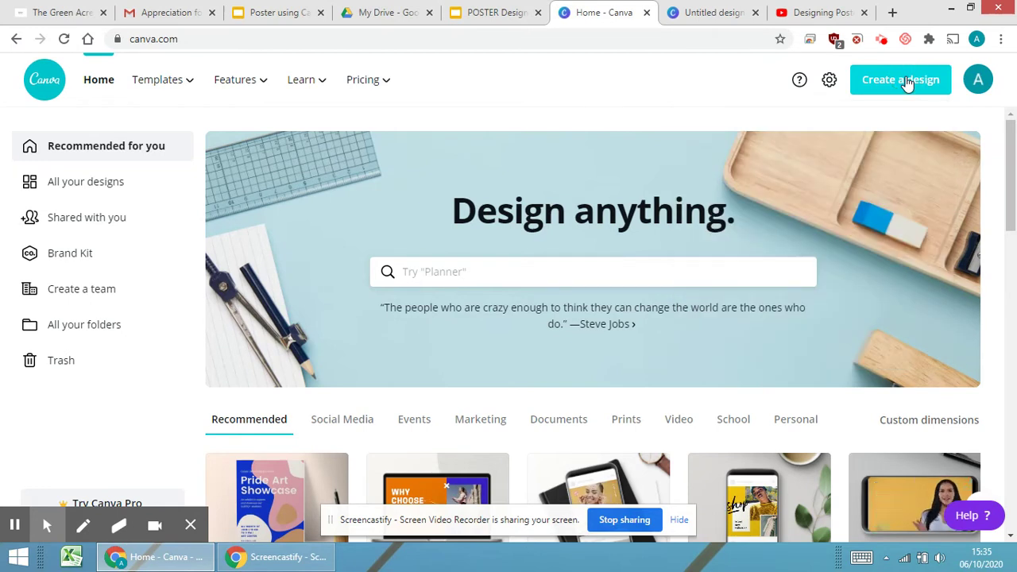
{"action": "left_click", "coordinate": [907, 82]}
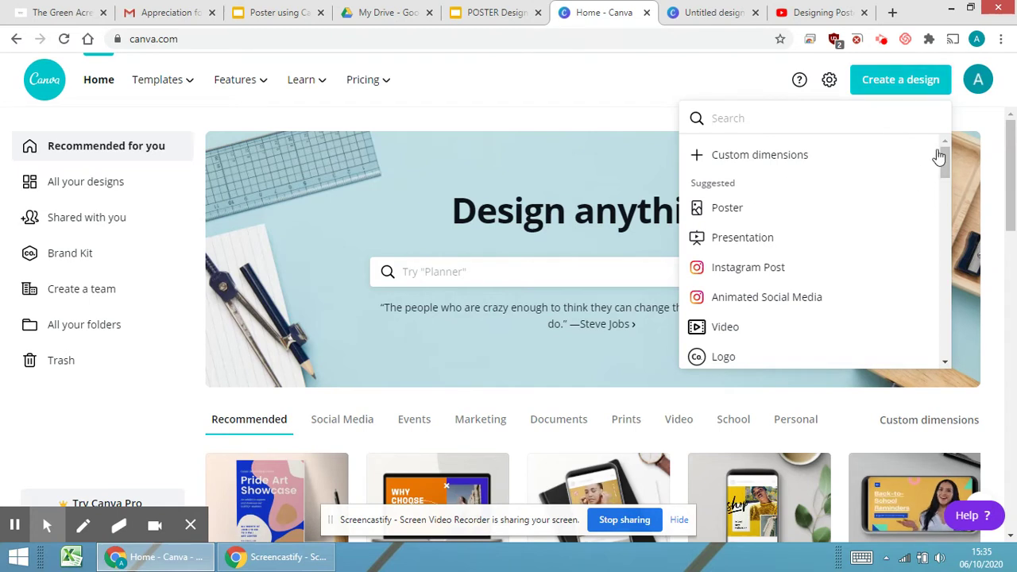
{"action": "left_click", "coordinate": [945, 258]}
{"action": "left_click", "coordinate": [945, 258]}
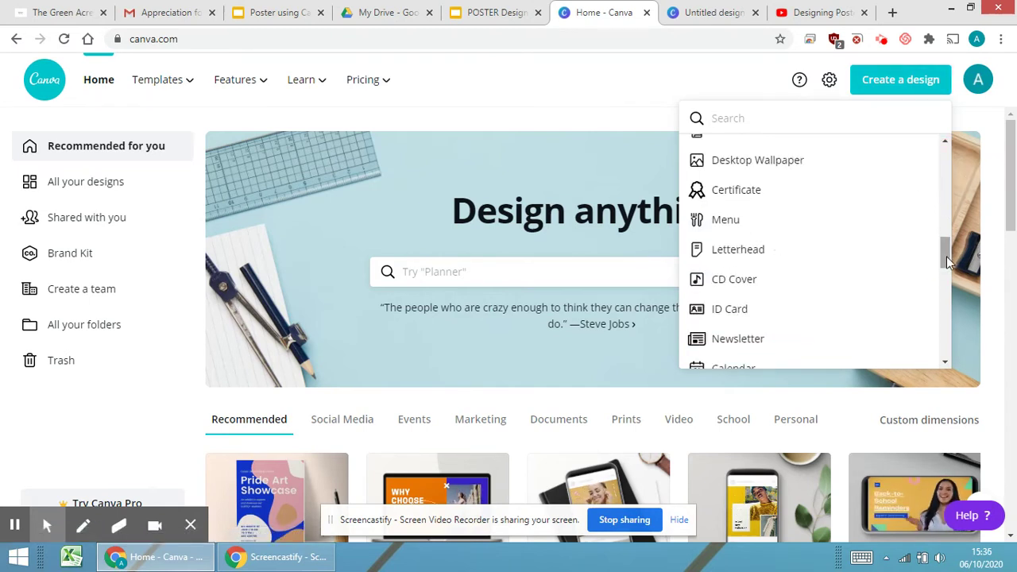
{"action": "left_click_drag", "start_coordinate": [945, 258], "coordinate": [939, 125]}
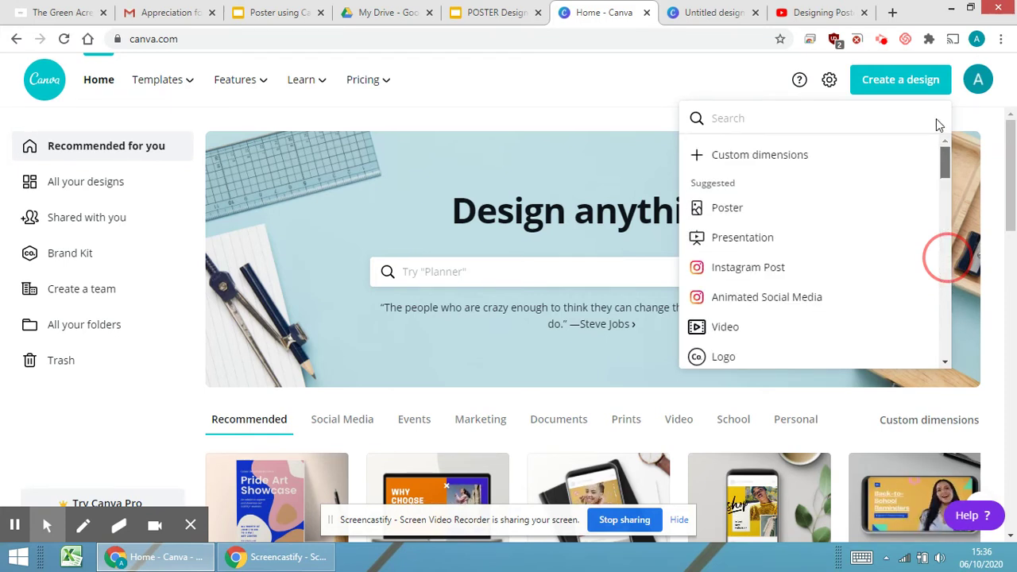
{"action": "left_click", "coordinate": [729, 210]}
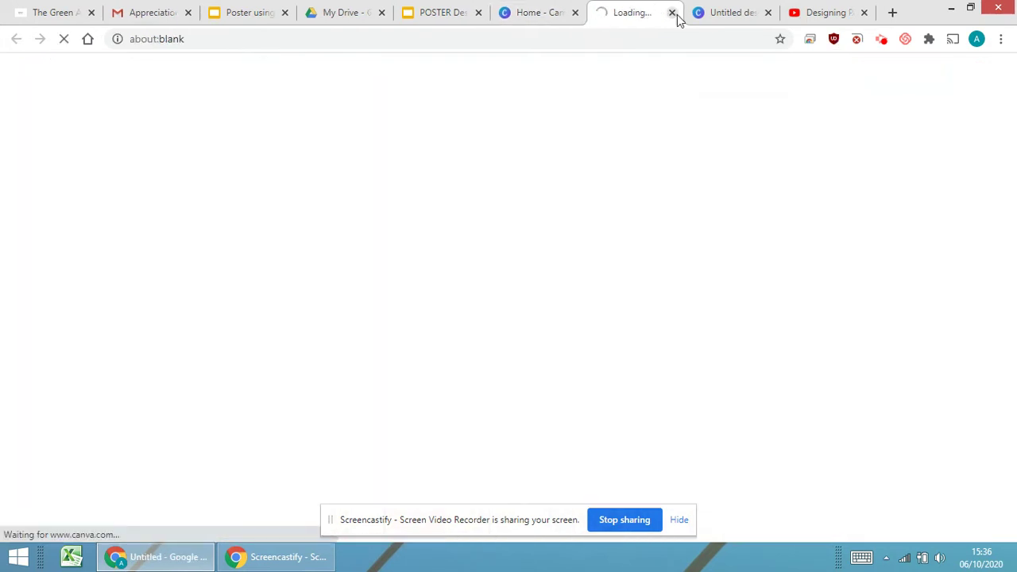
{"action": "left_click", "coordinate": [672, 12]}
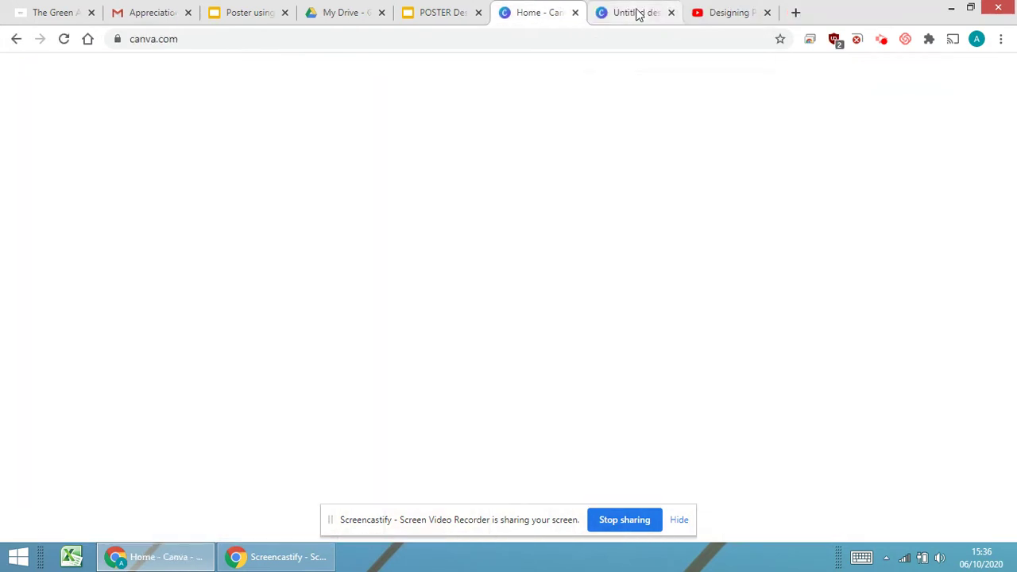
Switch to the already open untitled poster design and name it "Book Event Poster".
{"action": "left_click", "coordinate": [638, 14]}
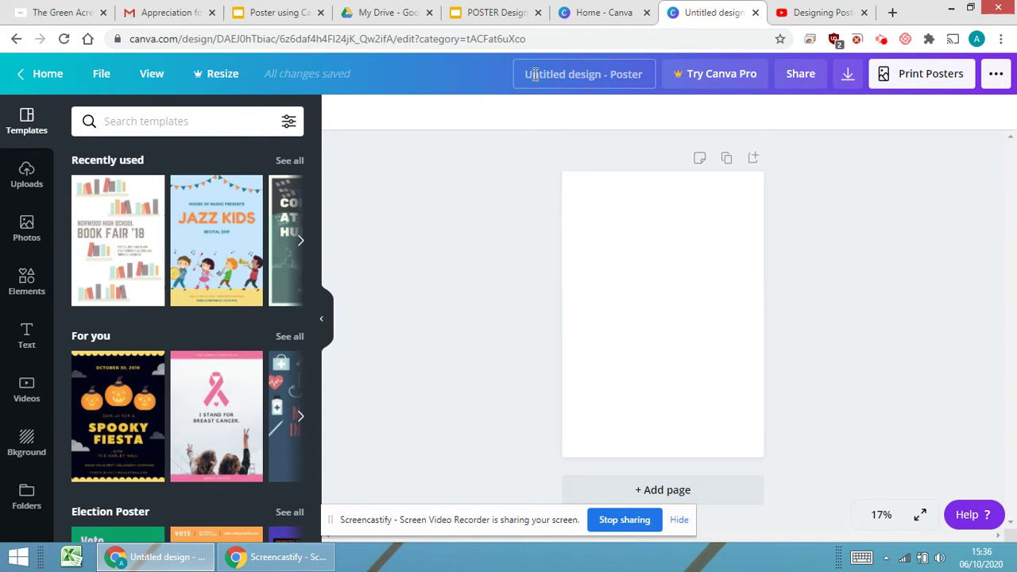
{"action": "left_click", "coordinate": [604, 73]}
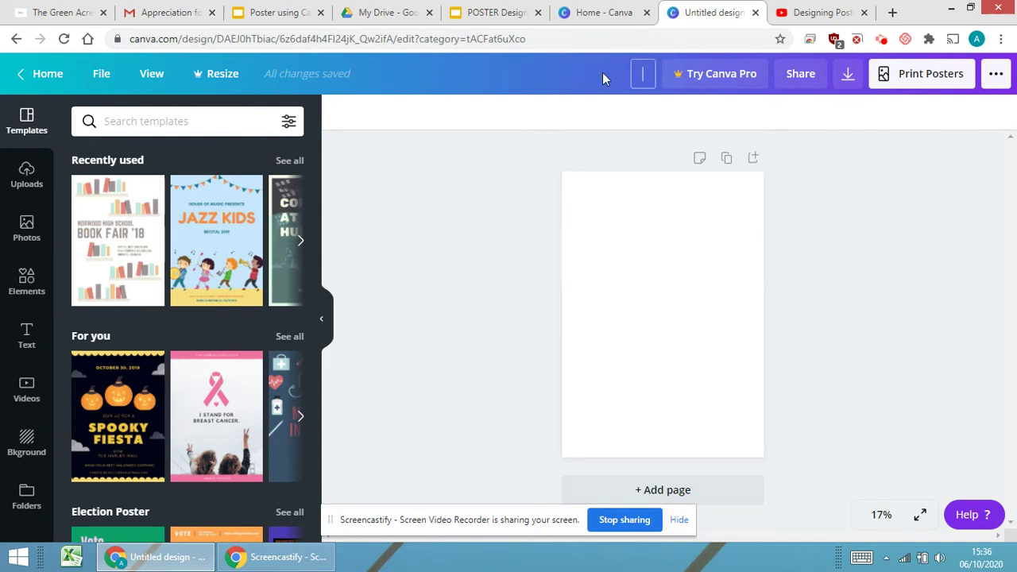
{"action": "type", "text": "Book Event Poster"}
Search the poster templates for "event".
{"action": "left_click", "coordinate": [177, 119]}
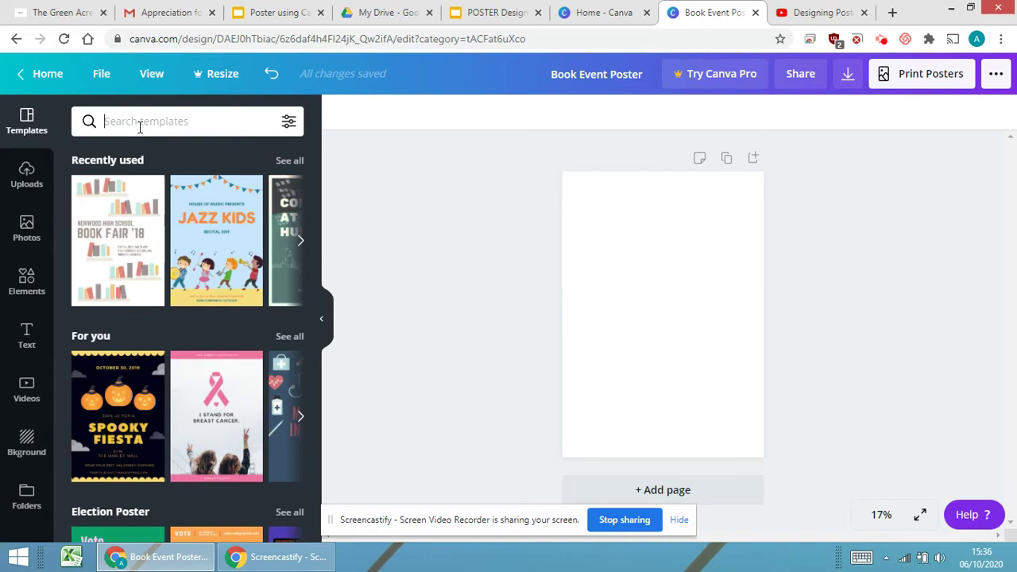
{"action": "type", "text": "en"}
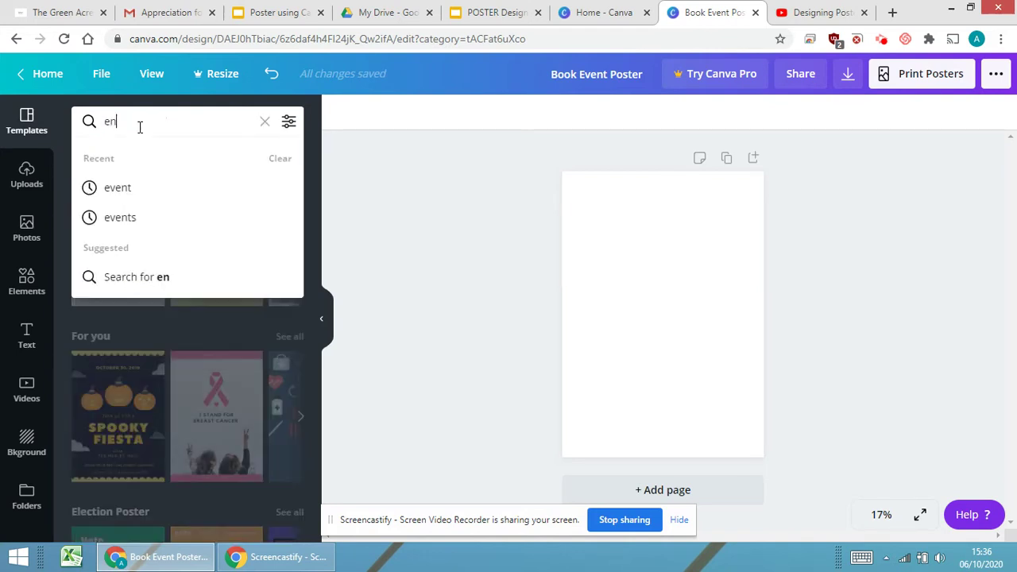
{"action": "key", "text": "BackSpace"}
{"action": "type", "text": "vent"}
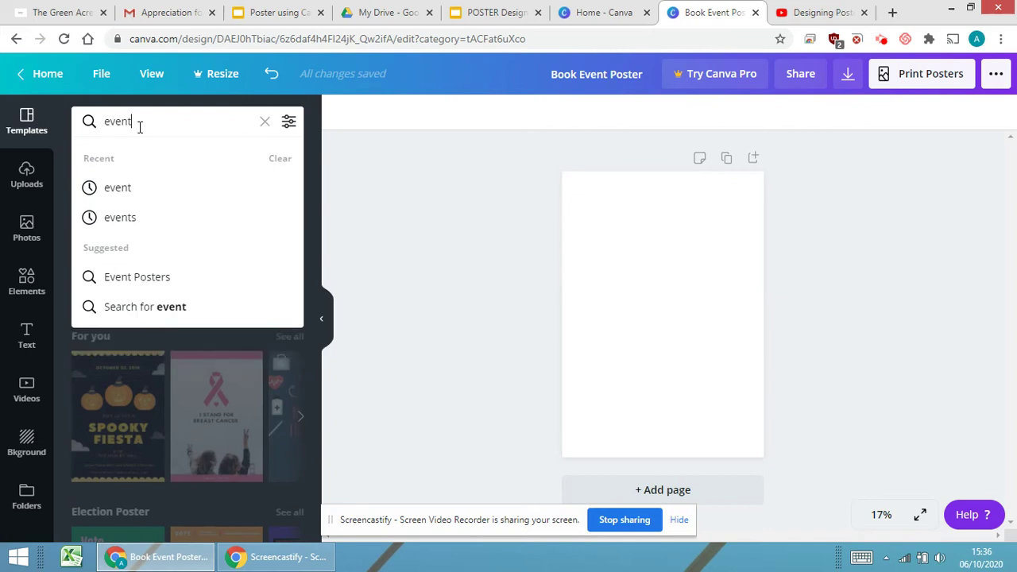
{"action": "key", "text": "Return"}
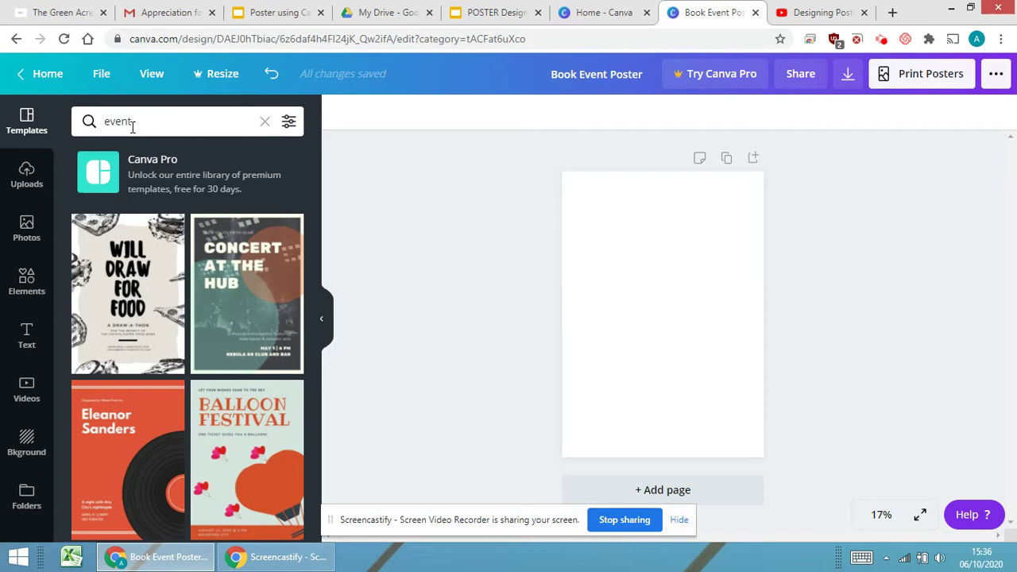
Find the free Norwood High School Book Fair '18 template among the results and apply it to the blank poster page.
{"action": "scroll", "coordinate": [215, 435], "scroll_direction": "down", "scroll_amount": 4}
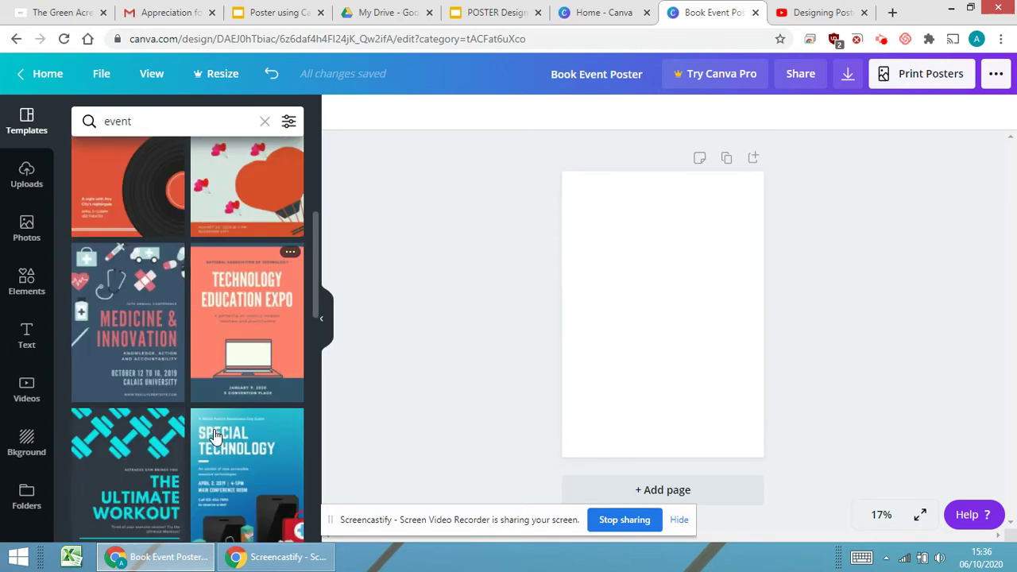
{"action": "scroll", "coordinate": [213, 435], "scroll_direction": "down", "scroll_amount": 2}
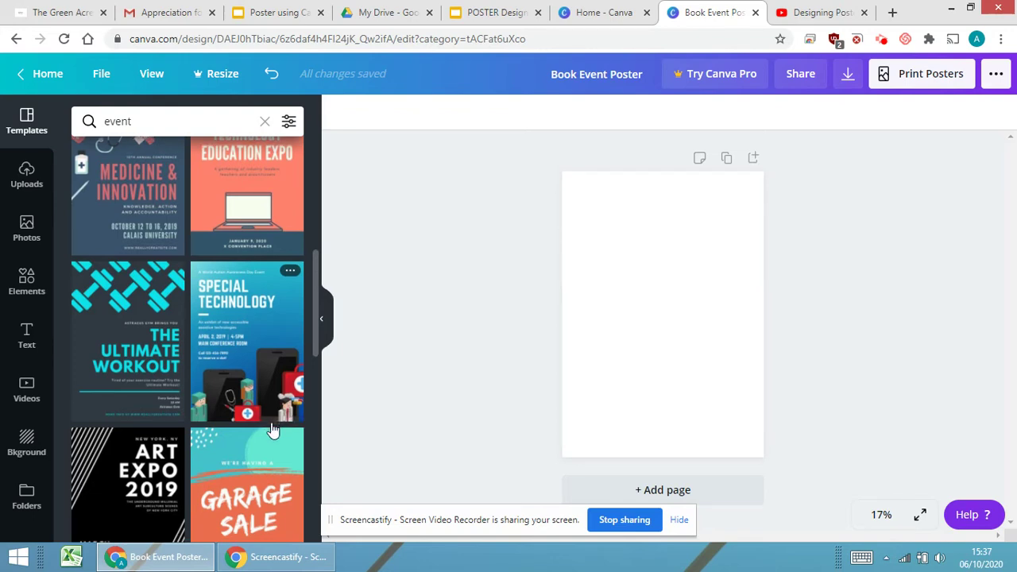
{"action": "scroll", "coordinate": [274, 429], "scroll_direction": "down", "scroll_amount": 5}
{"action": "scroll", "coordinate": [274, 429], "scroll_direction": "down", "scroll_amount": 1}
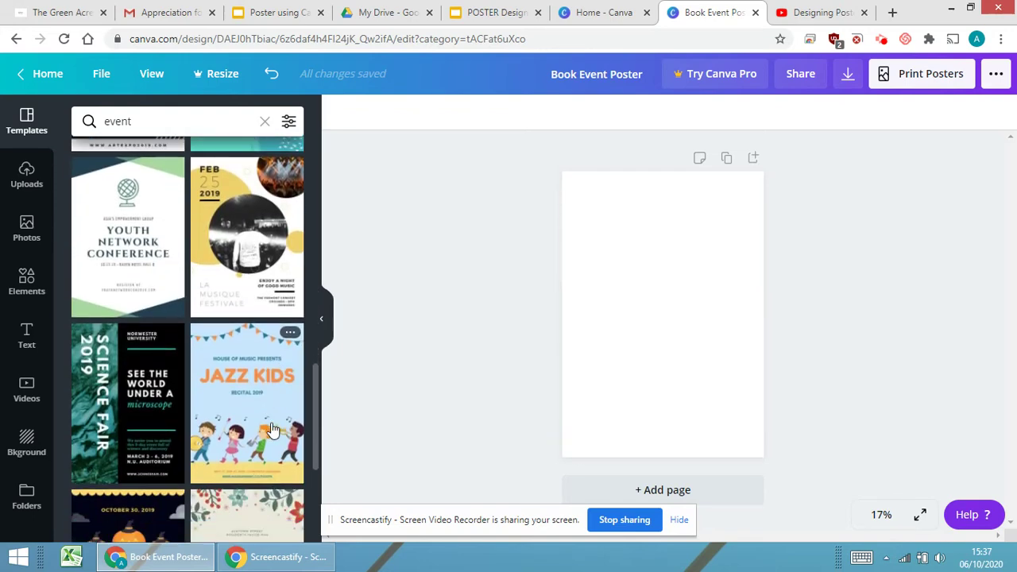
{"action": "scroll", "coordinate": [272, 429], "scroll_direction": "down", "scroll_amount": 4}
{"action": "scroll", "coordinate": [273, 429], "scroll_direction": "down", "scroll_amount": 5}
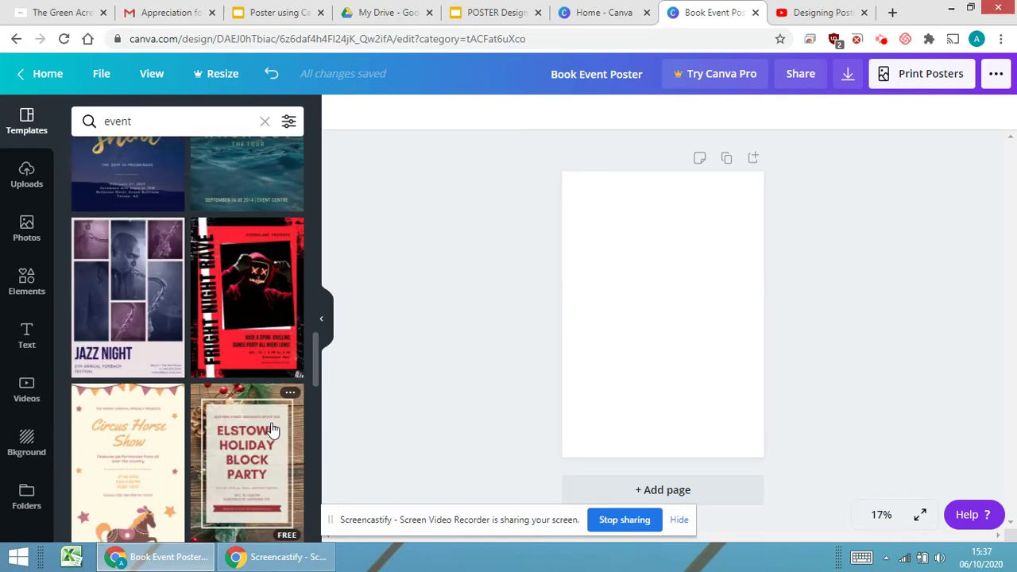
{"action": "scroll", "coordinate": [271, 429], "scroll_direction": "down", "scroll_amount": 3}
{"action": "scroll", "coordinate": [271, 429], "scroll_direction": "down", "scroll_amount": 4}
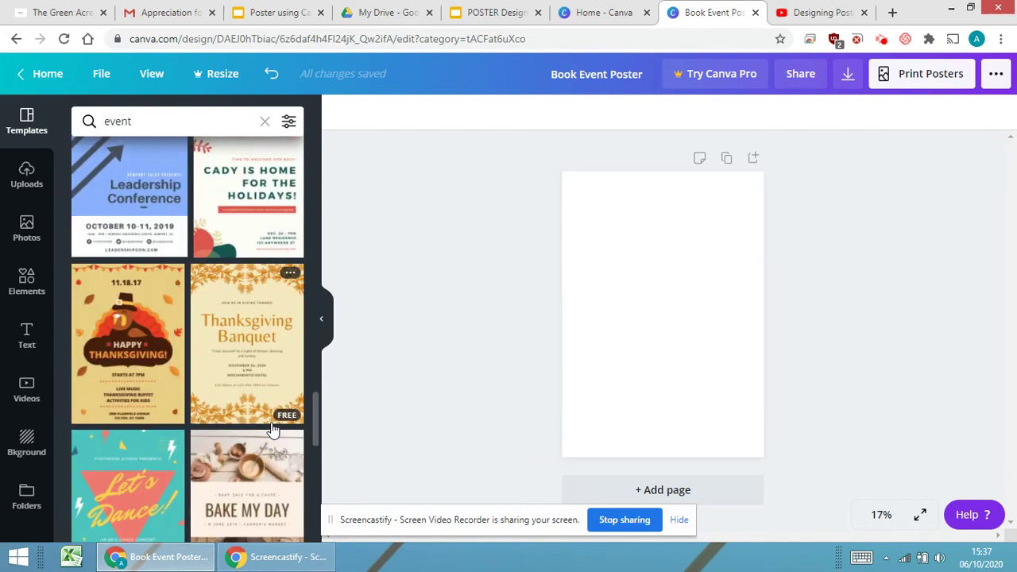
{"action": "scroll", "coordinate": [271, 429], "scroll_direction": "down", "scroll_amount": 5}
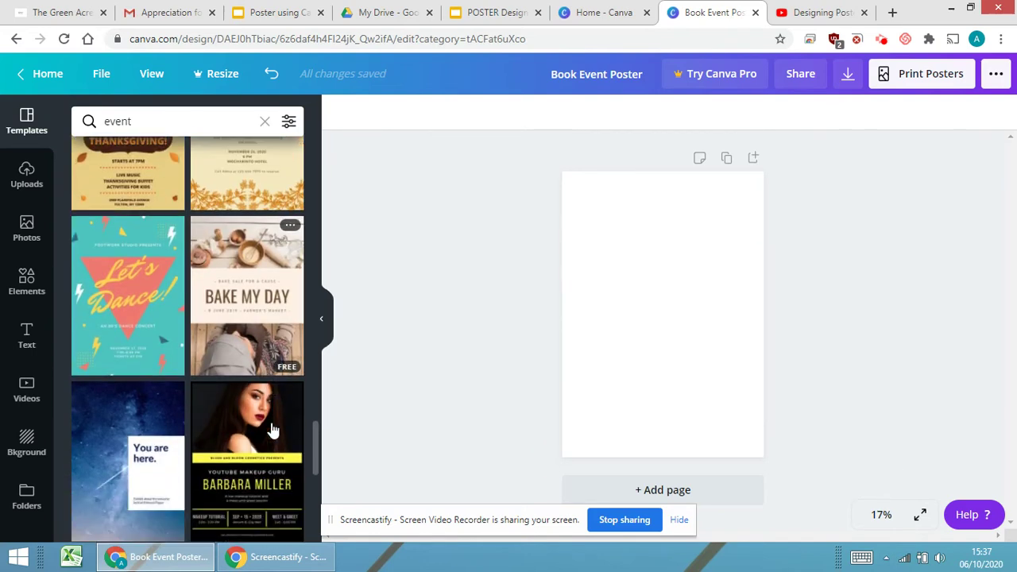
{"action": "scroll", "coordinate": [272, 429], "scroll_direction": "down", "scroll_amount": 4}
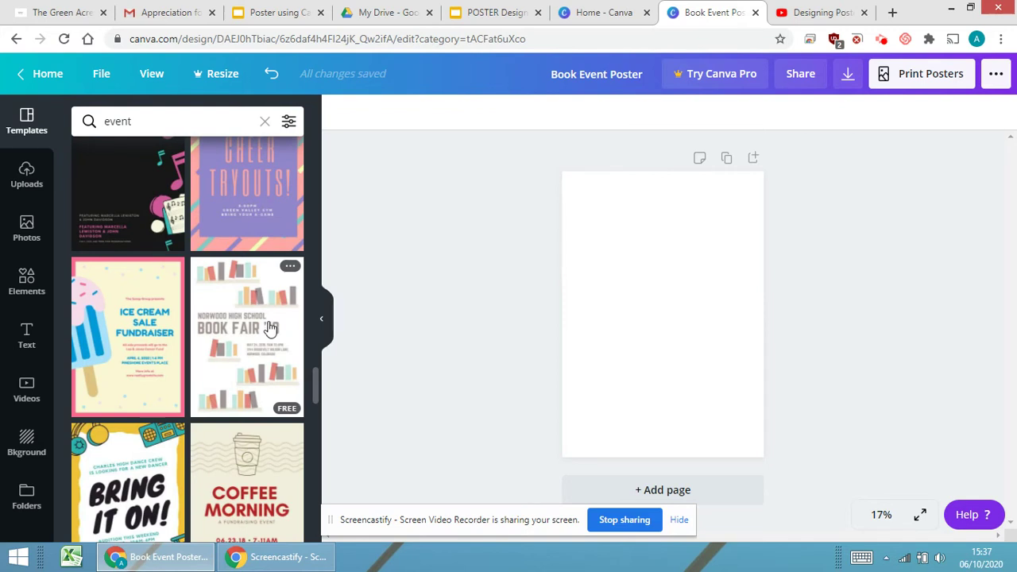
{"action": "left_click", "coordinate": [270, 327]}
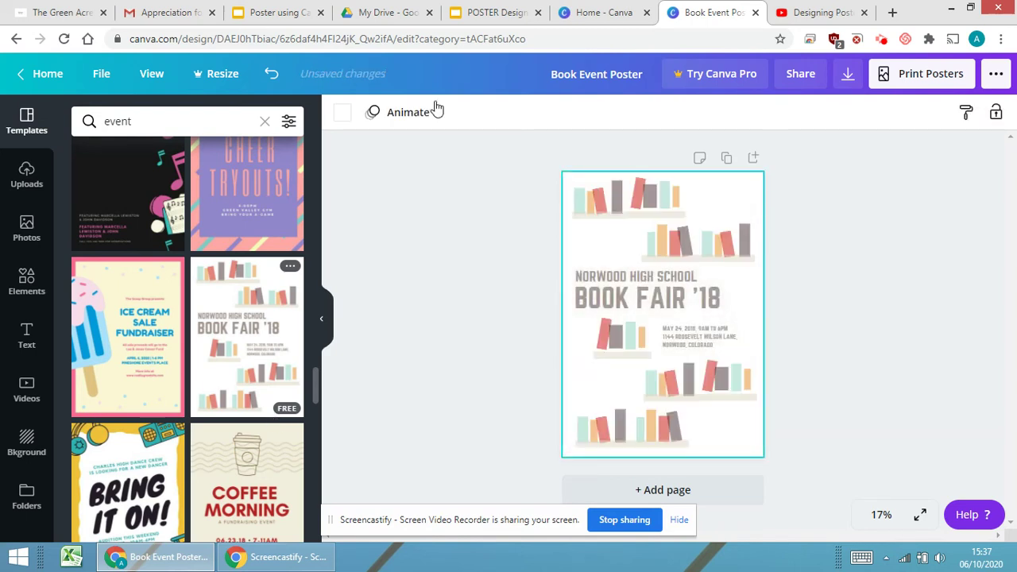
Replace the word "Norwood" with "TGAA" in the school name line above the poster title.
{"action": "left_click", "coordinate": [617, 279]}
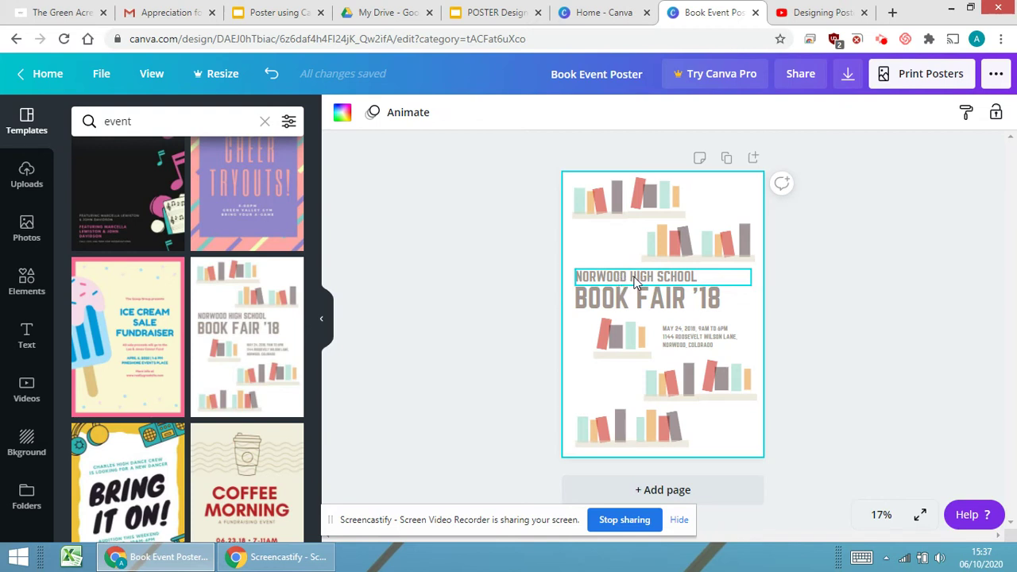
{"action": "left_click", "coordinate": [627, 272]}
{"action": "left_click_drag", "start_coordinate": [627, 272], "coordinate": [532, 283]}
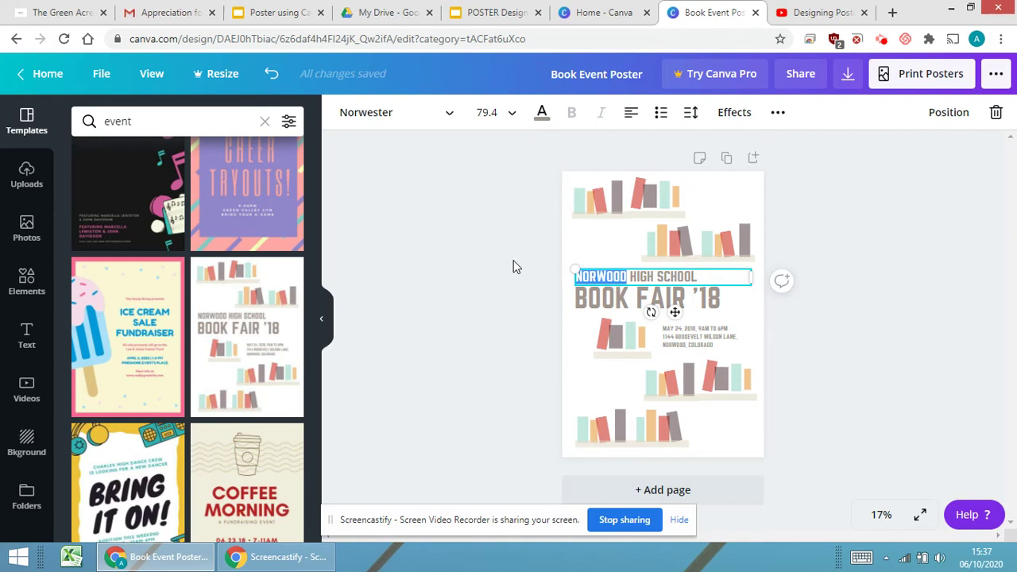
{"action": "type", "text": "TGAA"}
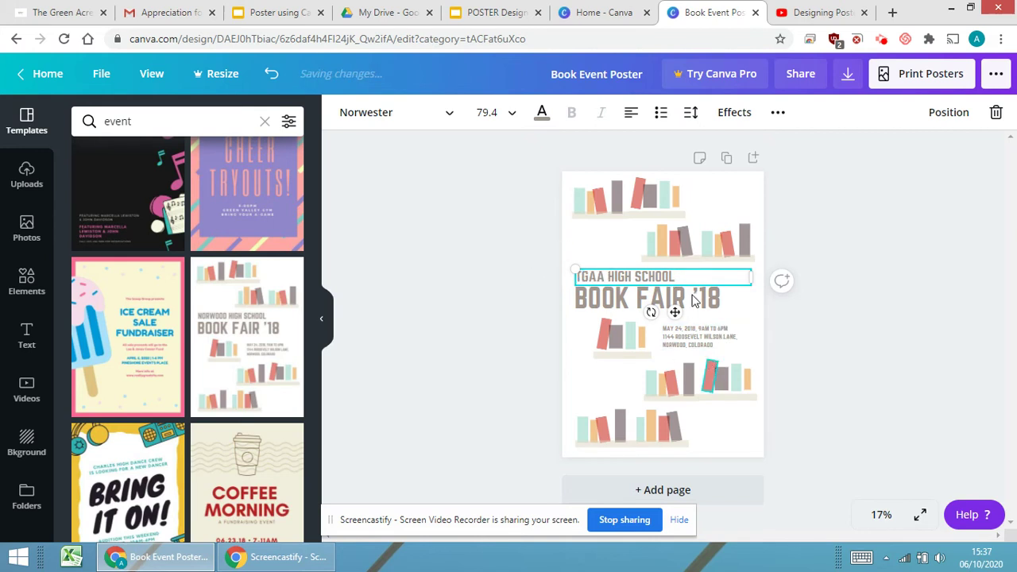
Change the year in the "Book Fair" title to '20.
{"action": "left_click", "coordinate": [717, 301]}
{"action": "double_click", "coordinate": [716, 299]}
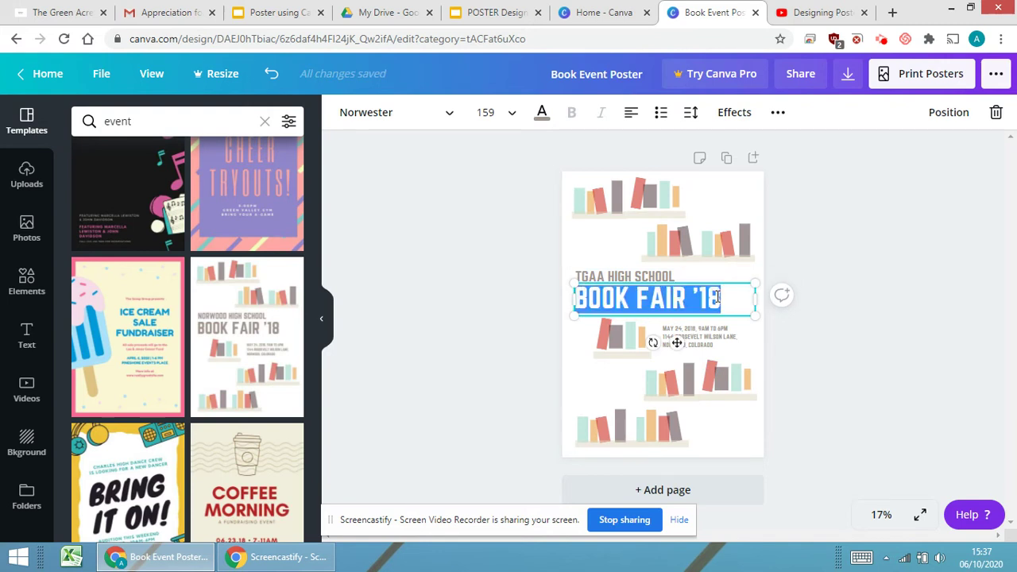
{"action": "left_click", "coordinate": [724, 299]}
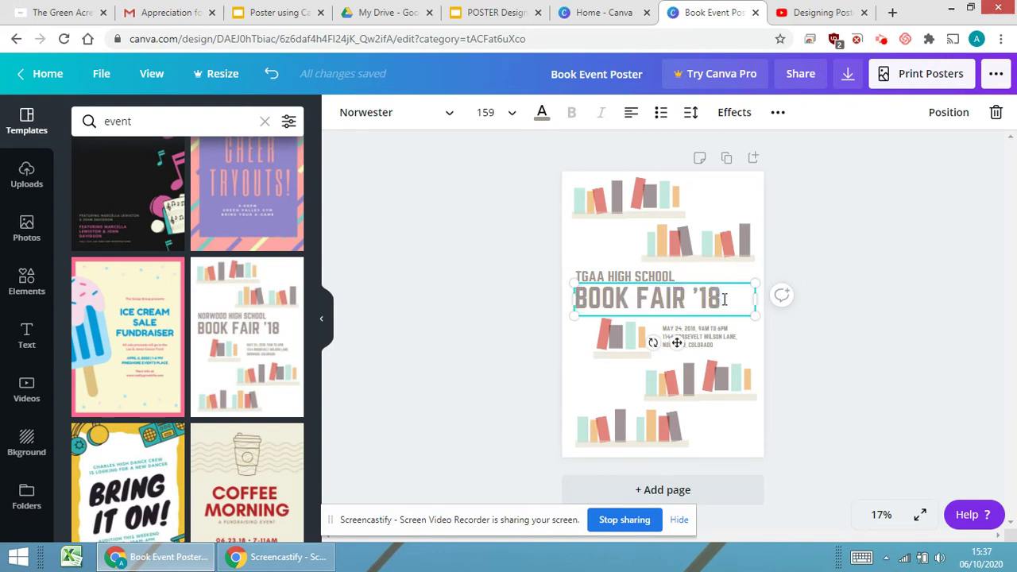
{"action": "key", "text": "BackSpace"}
{"action": "key", "text": "BackSpace"}
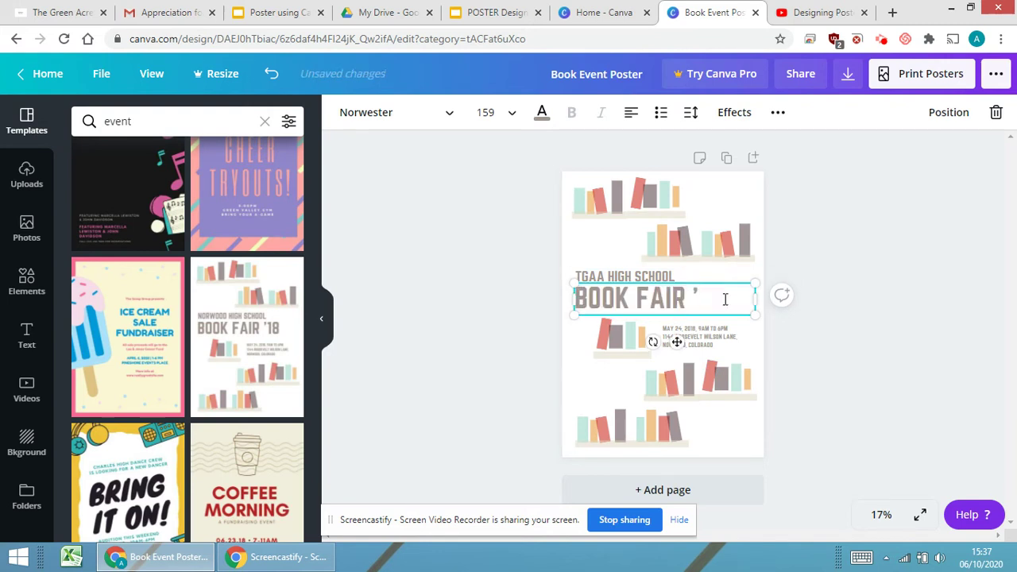
{"action": "type", "text": "20"}
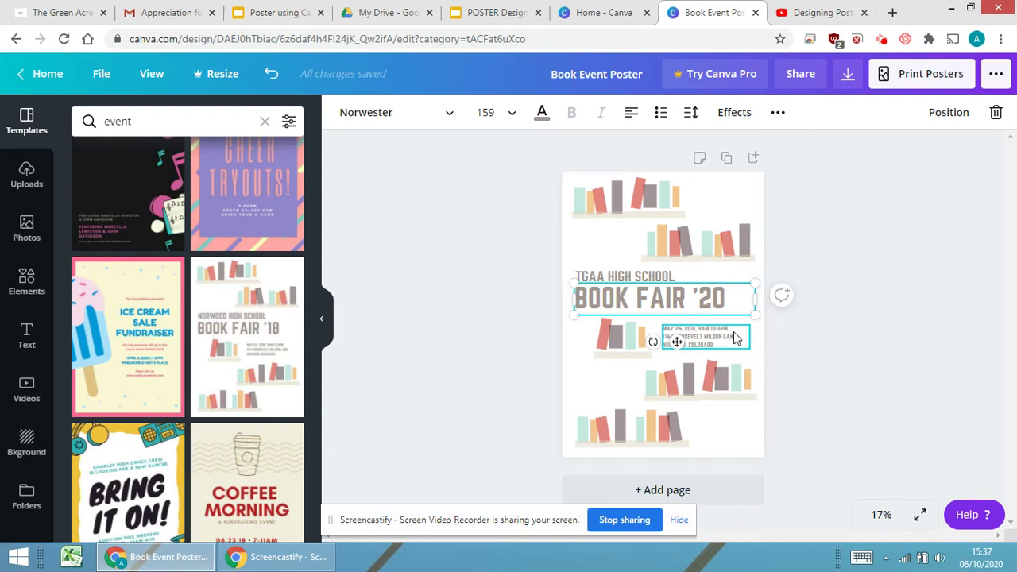
{"action": "left_click", "coordinate": [36, 292]}
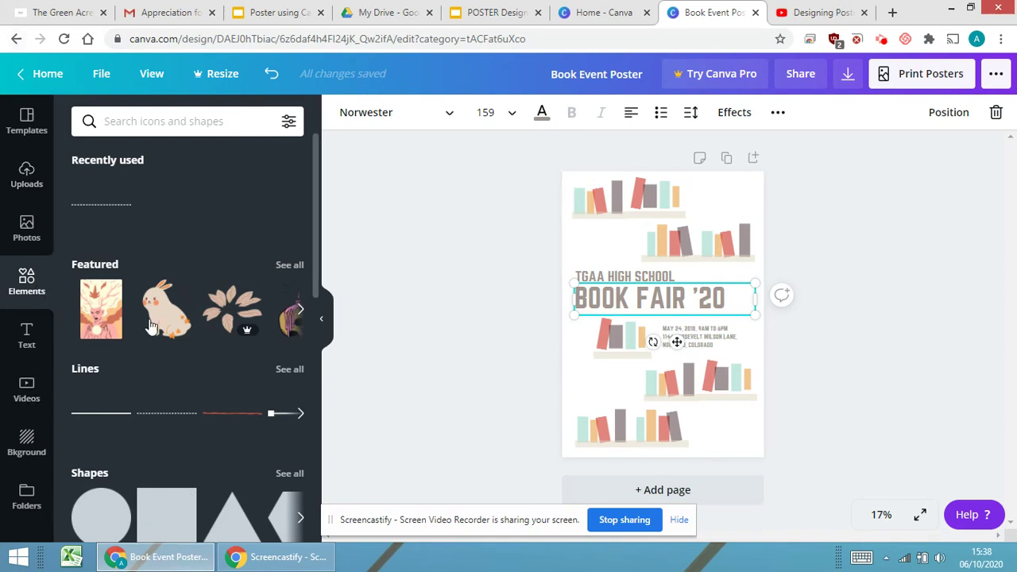
{"action": "scroll", "coordinate": [192, 493], "scroll_direction": "down", "scroll_amount": 5}
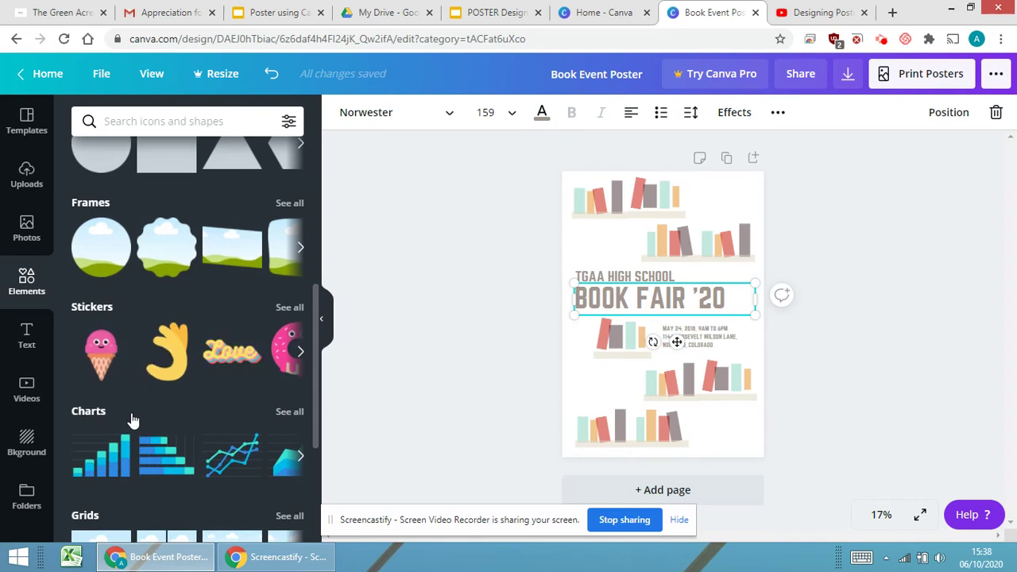
{"action": "scroll", "coordinate": [147, 488], "scroll_direction": "down", "scroll_amount": 1}
{"action": "scroll", "coordinate": [159, 484], "scroll_direction": "down", "scroll_amount": 5}
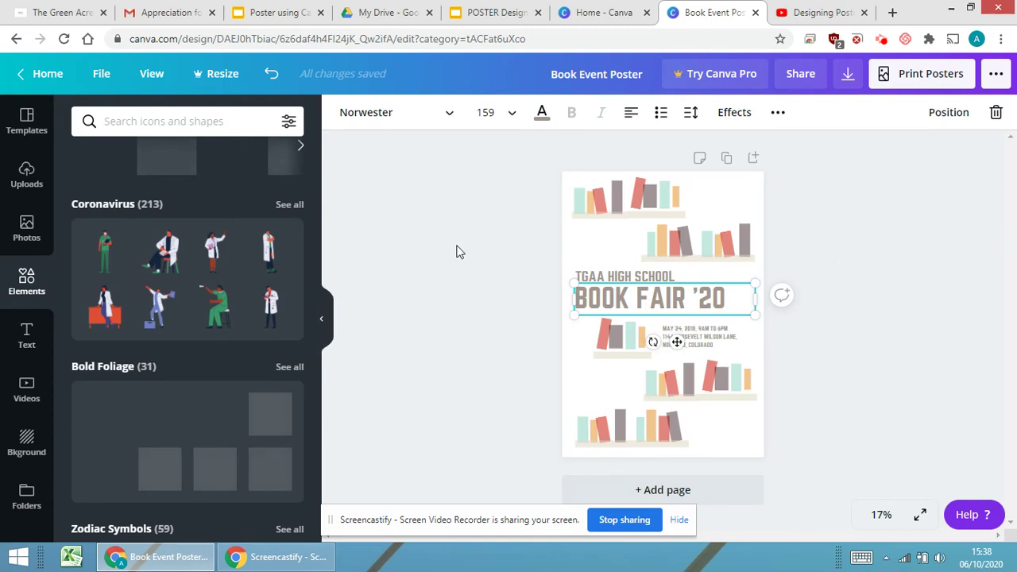
Download the finished poster with JPG as the file type.
{"action": "left_click", "coordinate": [847, 76]}
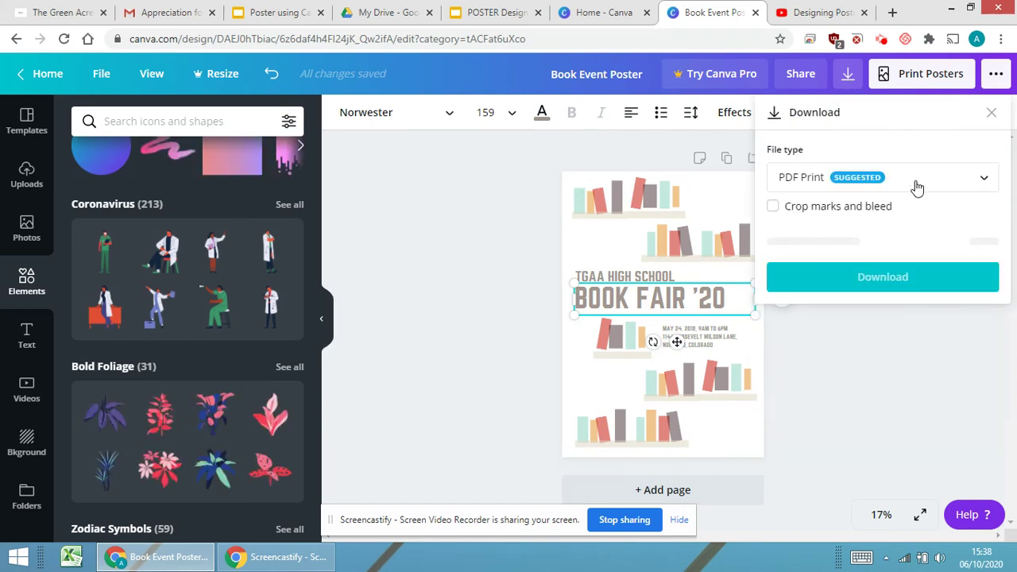
{"action": "left_click", "coordinate": [917, 187]}
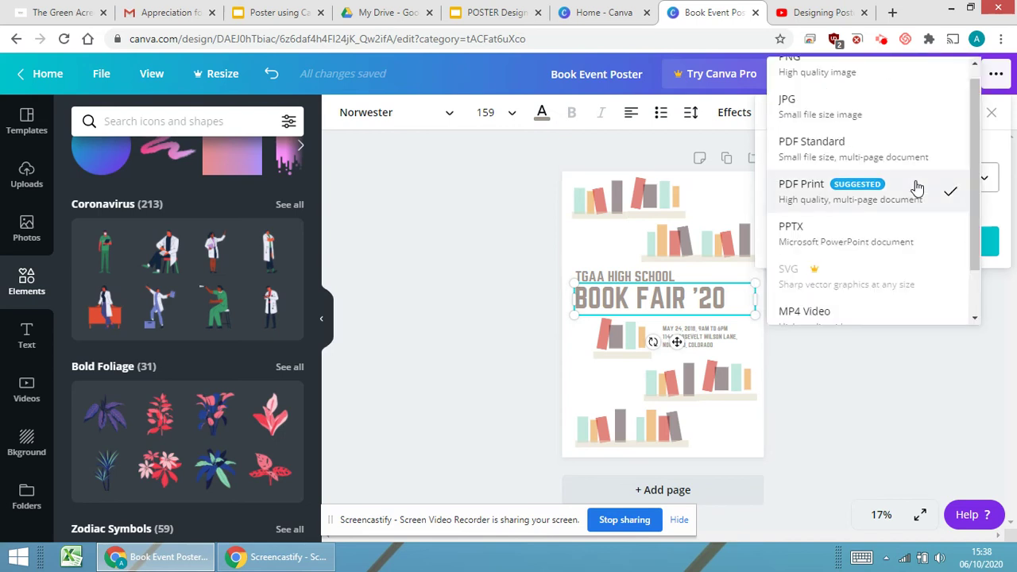
{"action": "scroll", "coordinate": [850, 156], "scroll_direction": "up", "scroll_amount": 1}
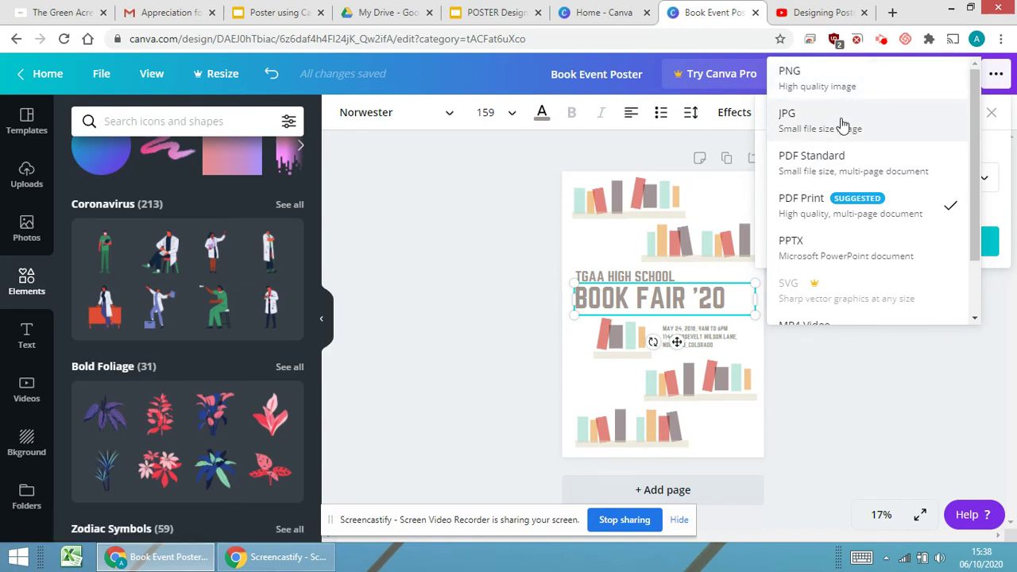
{"action": "left_click", "coordinate": [841, 118]}
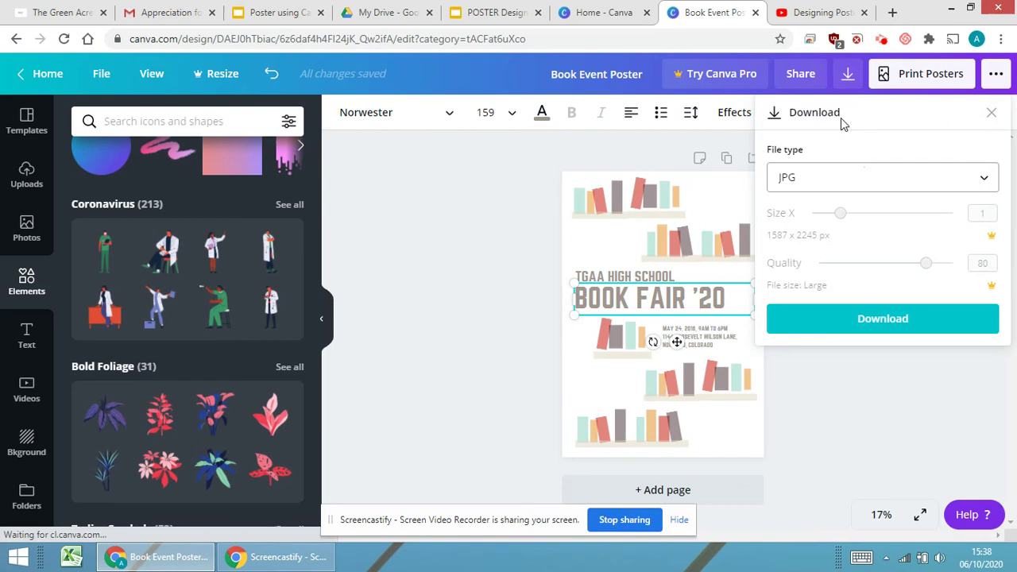
{"action": "left_click", "coordinate": [882, 319]}
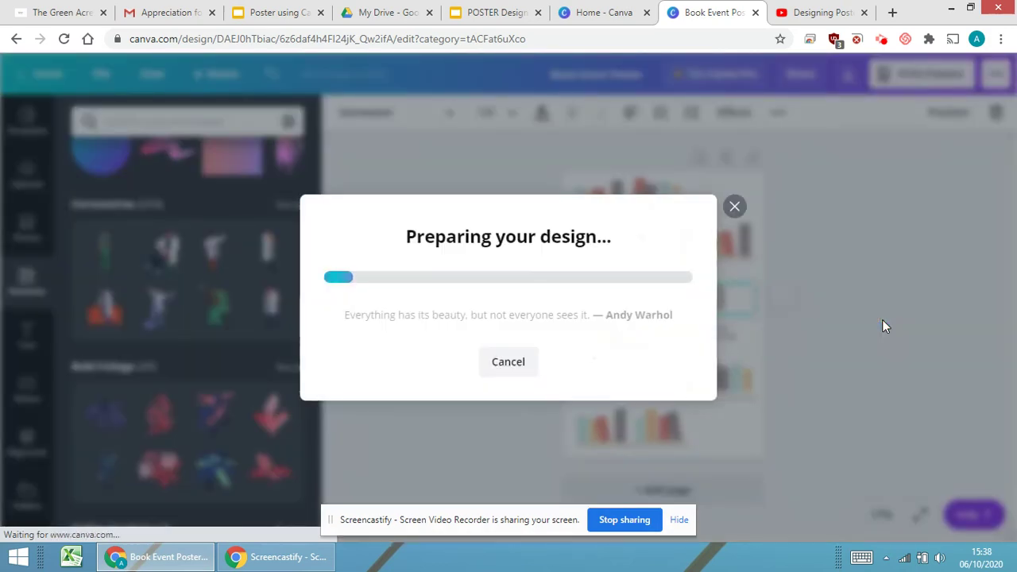